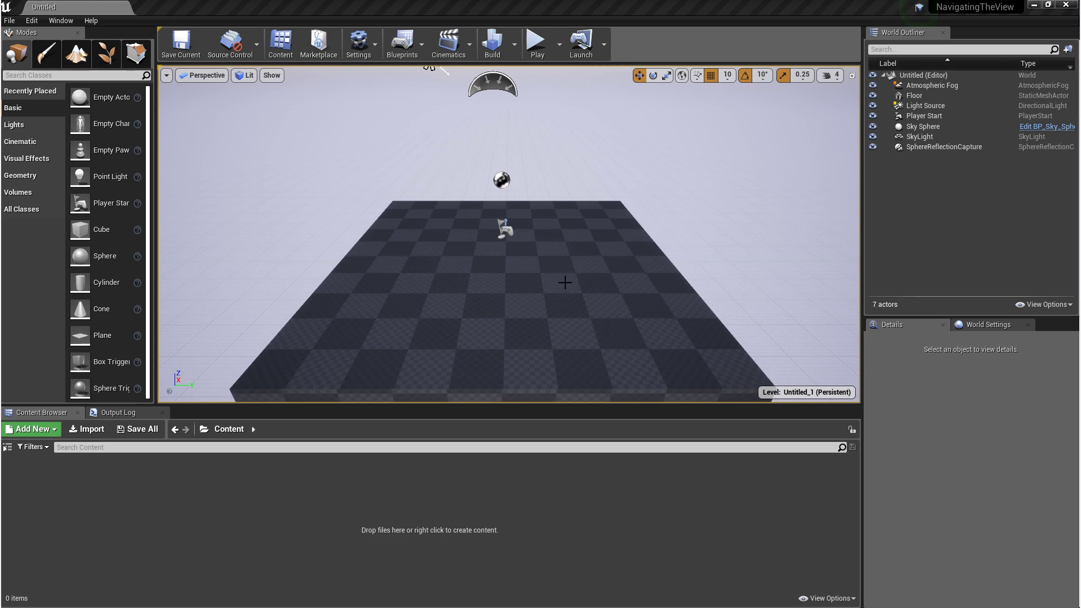
- Select the sky sphere, and box-select the floor together with the actors above it in the perspective viewport
{"action": "left_click", "coordinate": [753, 243]}
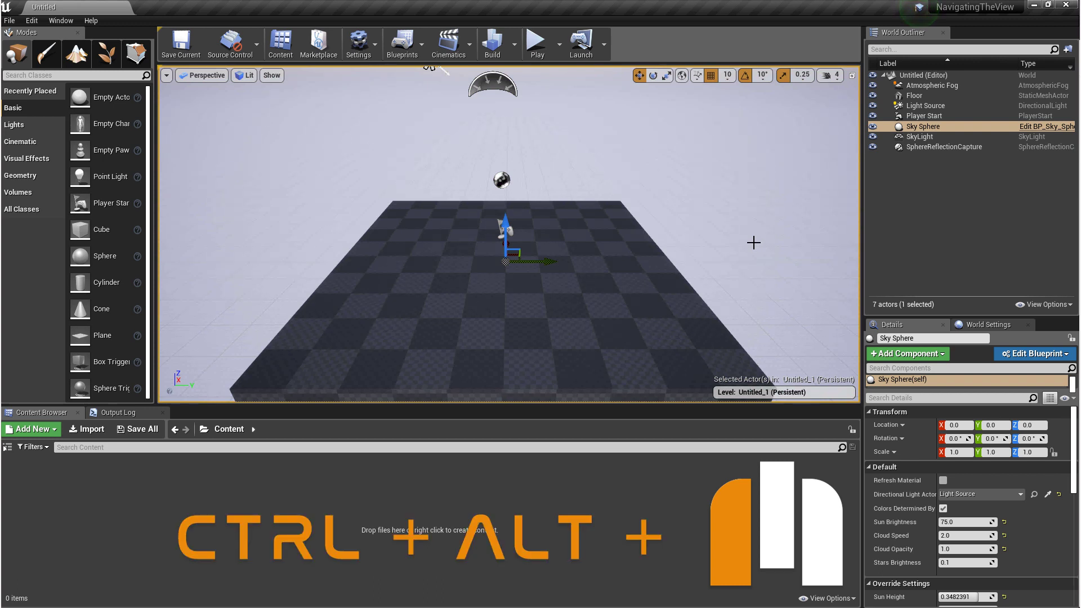
{"action": "left_click_drag", "start_coordinate": [768, 322], "coordinate": [354, 89], "text": "ctrl+alt"}
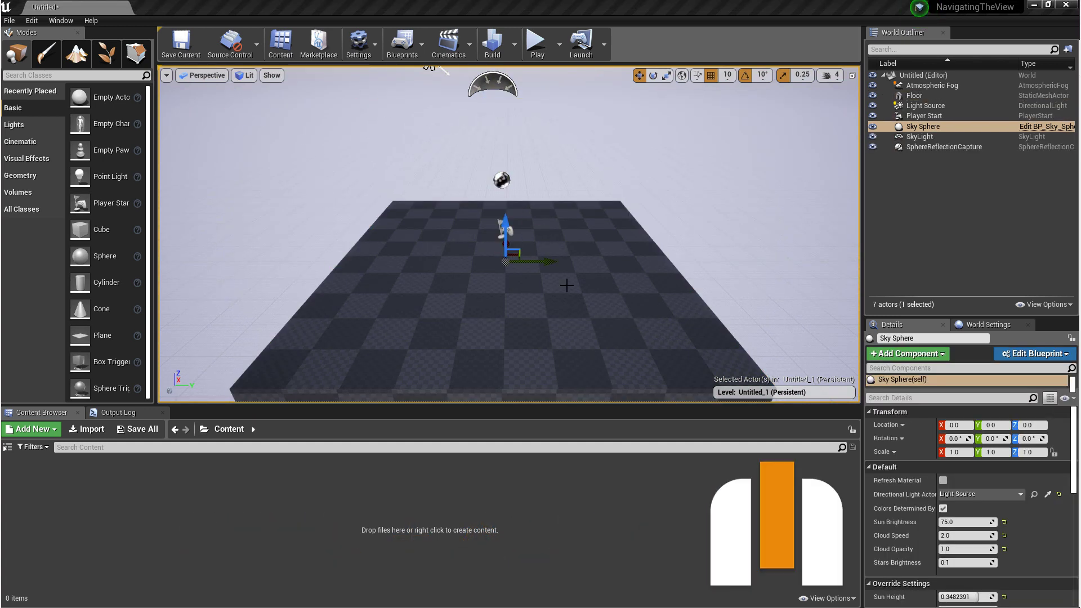
- Move the perspective camera around the level by panning, zooming in and out, and orbiting to view the floor at an angle
{"action": "mouse_move", "coordinate": [566, 286]}
{"action": "middle_mouse_down"}
{"action": "mouse_move", "coordinate": [494, 263]}
{"action": "mouse_move", "coordinate": [550, 298]}
{"action": "mouse_move", "coordinate": [556, 284]}
{"action": "middle_mouse_up"}
{"action": "right_click_drag", "start_coordinate": [556, 285], "coordinate": [619, 231]}
{"action": "left_click_drag", "start_coordinate": [549, 276], "coordinate": [532, 281]}
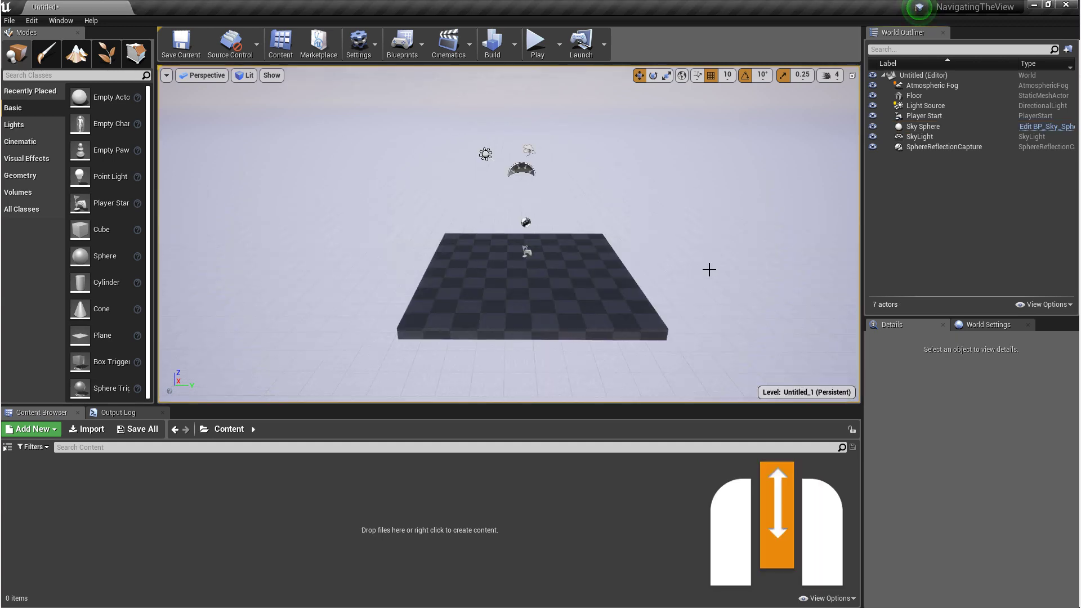
{"action": "scroll", "coordinate": [695, 273], "scroll_direction": "down", "scroll_amount": 4}
{"action": "scroll", "coordinate": [695, 274], "scroll_direction": "up", "scroll_amount": 5}
{"action": "scroll", "coordinate": [695, 274], "scroll_direction": "up", "scroll_amount": 2}
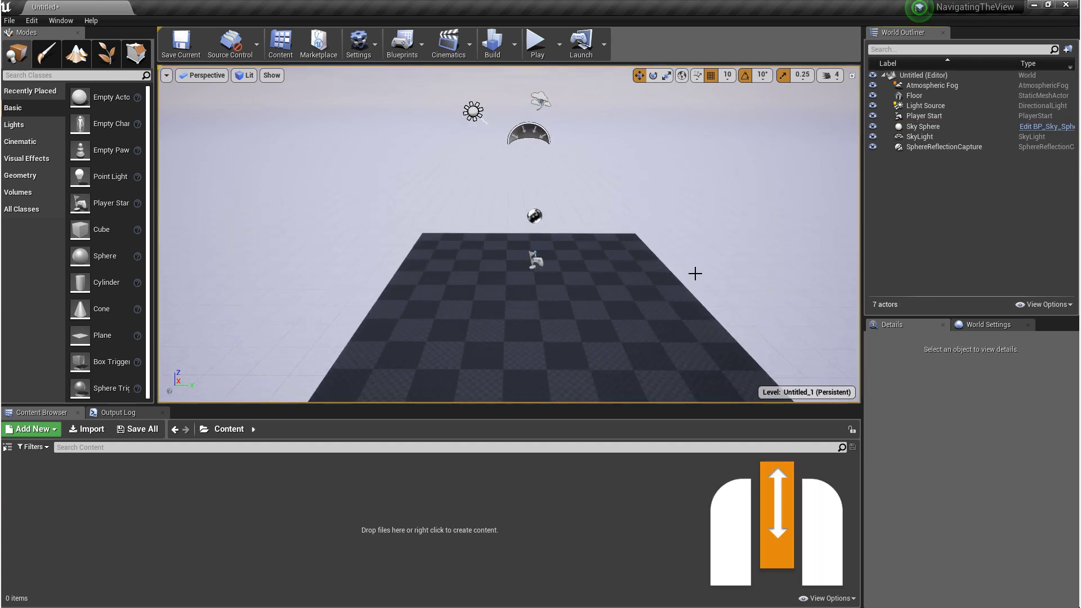
{"action": "scroll", "coordinate": [697, 273], "scroll_direction": "down", "scroll_amount": 2}
{"action": "mouse_move", "coordinate": [792, 267]}
{"action": "right_mouse_down", "text": "alt"}
{"action": "mouse_move", "coordinate": [772, 273]}
{"action": "mouse_move", "coordinate": [790, 269]}
{"action": "right_mouse_up", "text": "alt"}
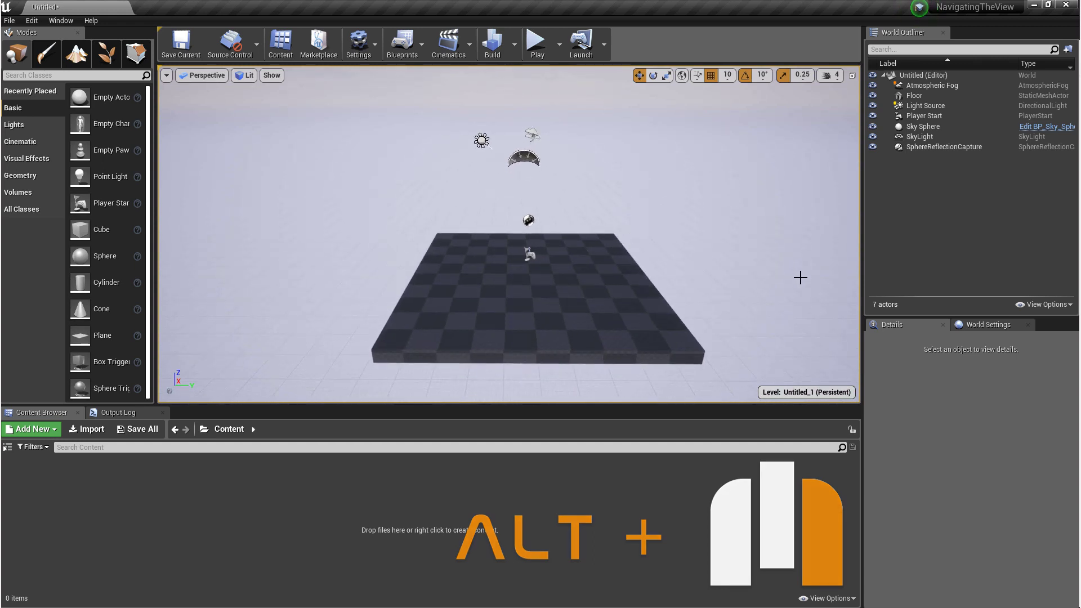
{"action": "mouse_move", "coordinate": [803, 280]}
{"action": "left_mouse_down", "text": "alt"}
{"action": "mouse_move", "coordinate": [777, 284]}
{"action": "mouse_move", "coordinate": [816, 280]}
{"action": "left_mouse_up", "text": "alt"}
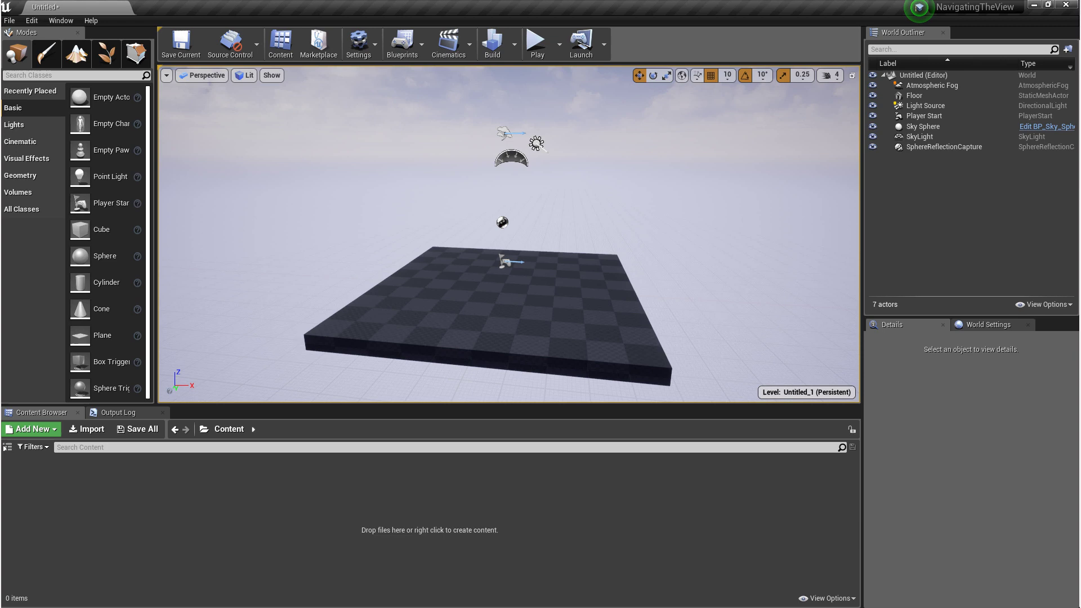
- Select the floor, frame it in the perspective view, and orbit around it until one corner faces the camera
{"action": "left_click", "coordinate": [616, 314]}
{"action": "key", "text": "f"}
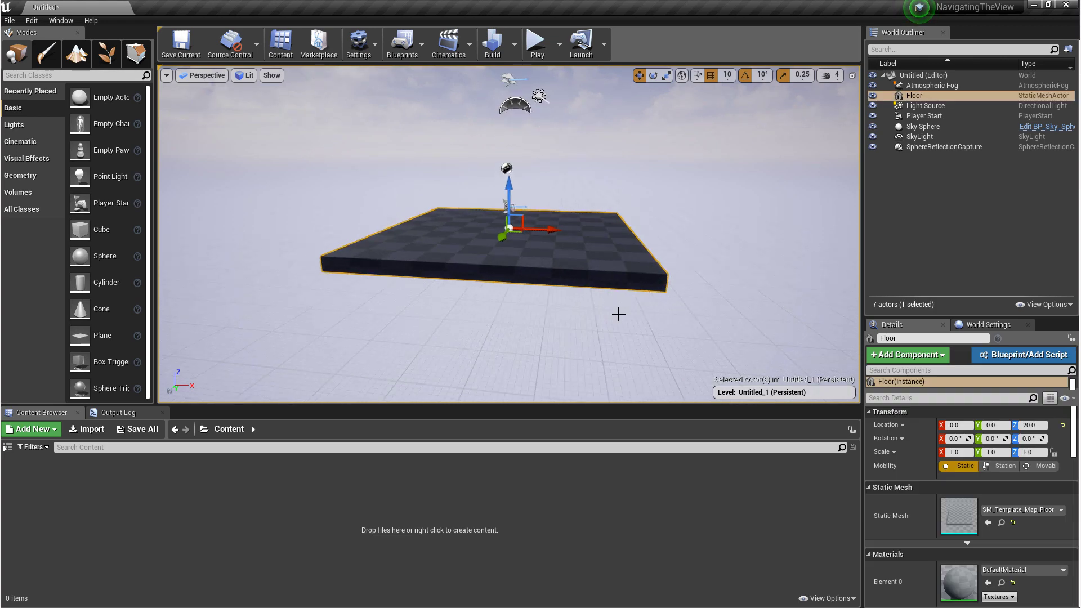
{"action": "left_click_drag", "start_coordinate": [674, 333], "coordinate": [548, 337], "text": "alt"}
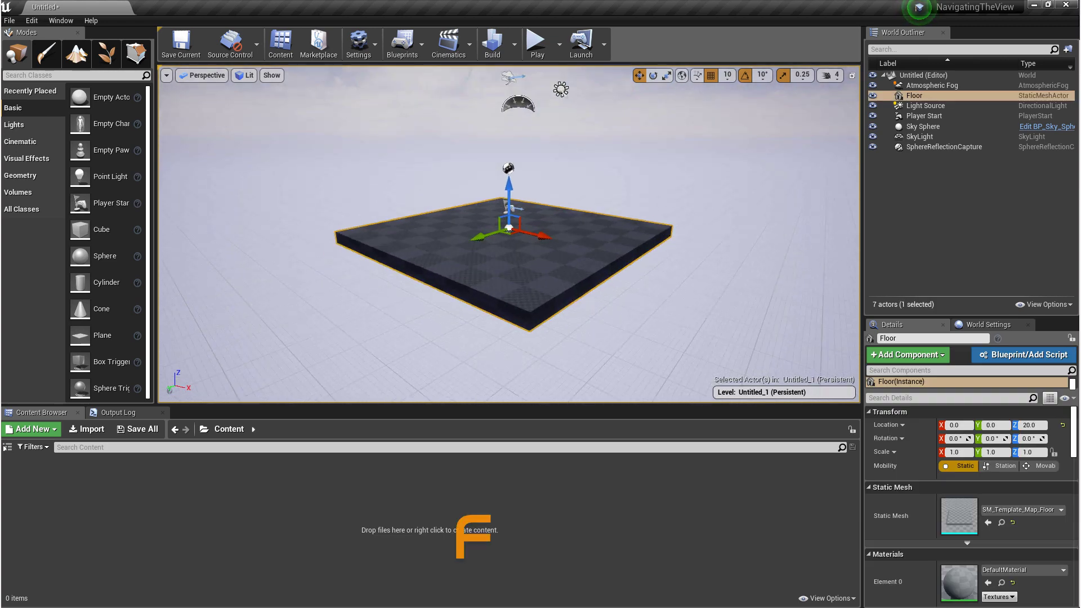
{"action": "scroll", "coordinate": [673, 333], "scroll_direction": "down", "scroll_amount": 3}
{"action": "scroll", "coordinate": [674, 333], "scroll_direction": "up", "scroll_amount": 3}
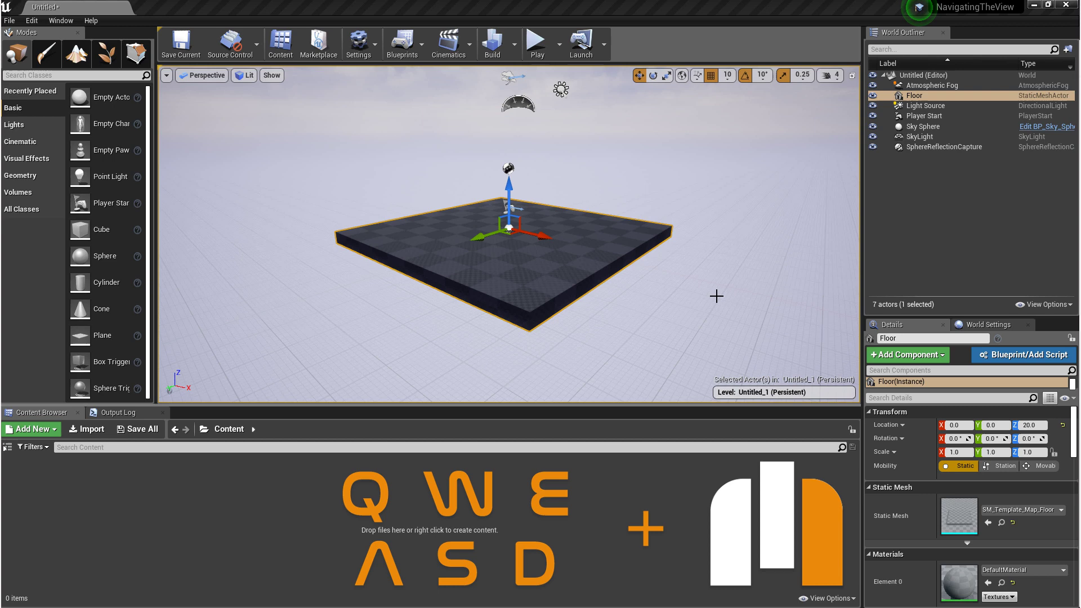
- Fly the camera forward, backward, left, right, down and up in front of the selected floor
{"action": "key", "text": "w"}
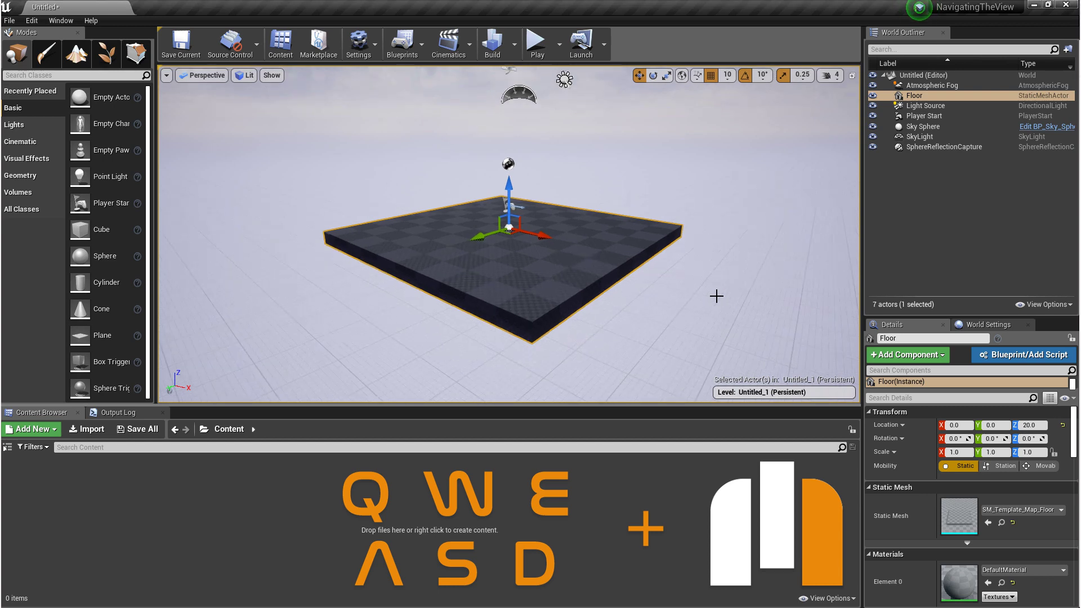
{"action": "key", "text": "s"}
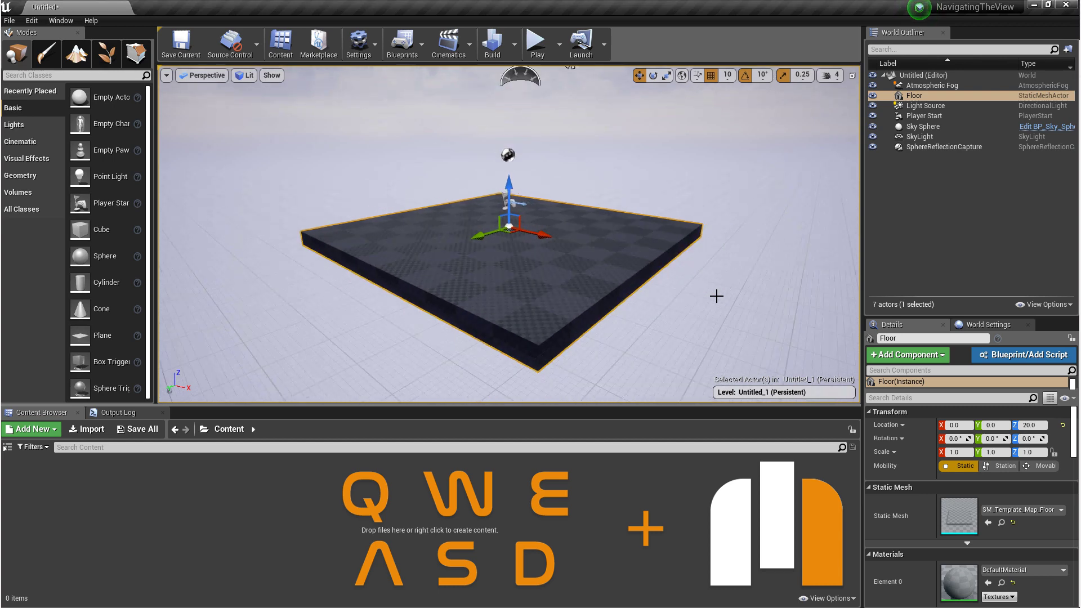
{"action": "key", "text": "a"}
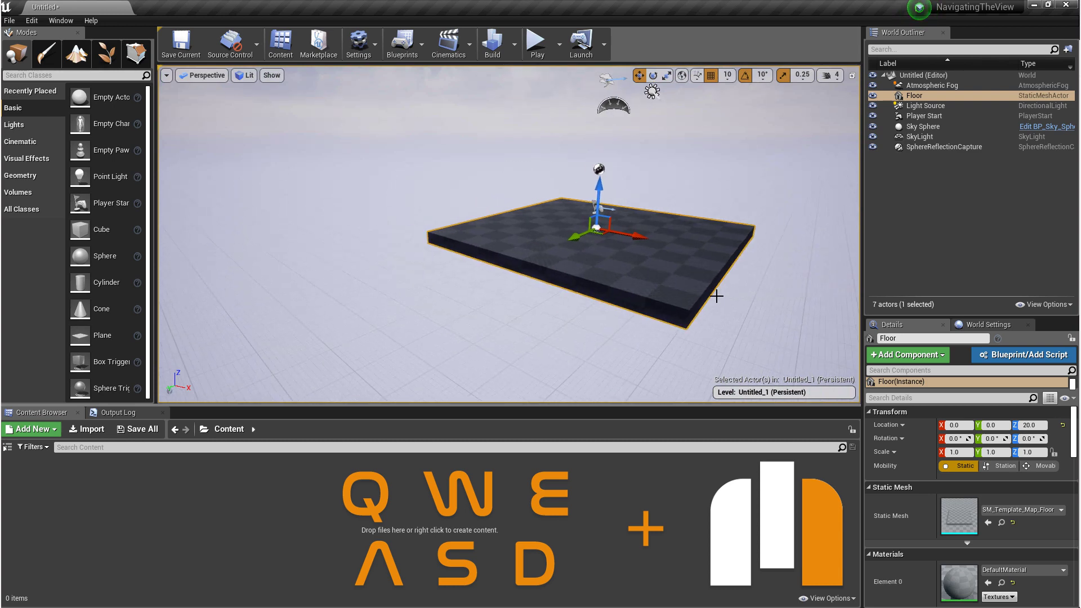
{"action": "key", "text": "d"}
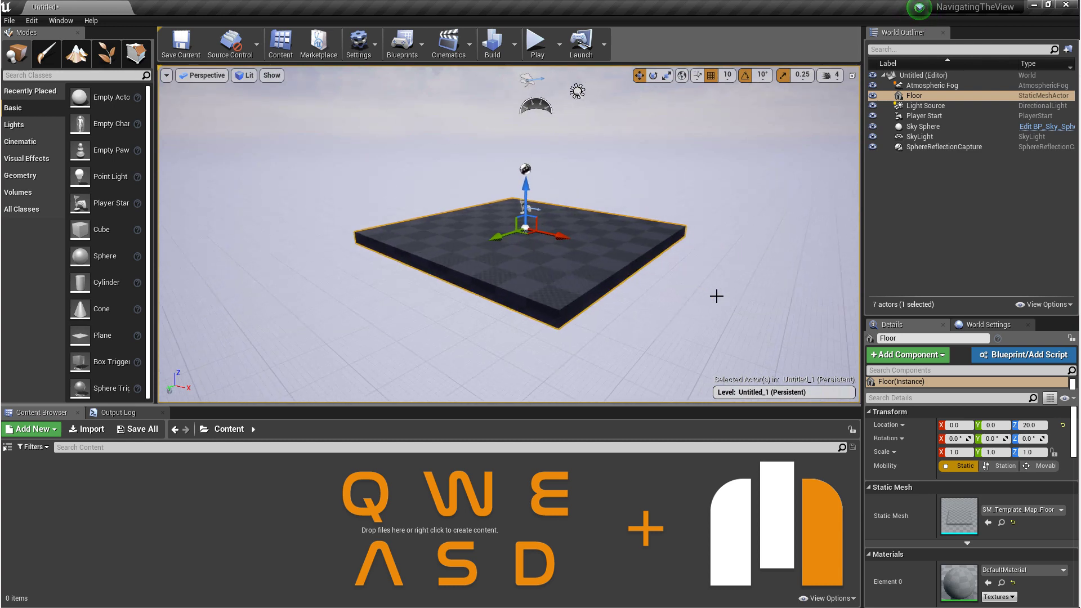
{"action": "key", "text": "q"}
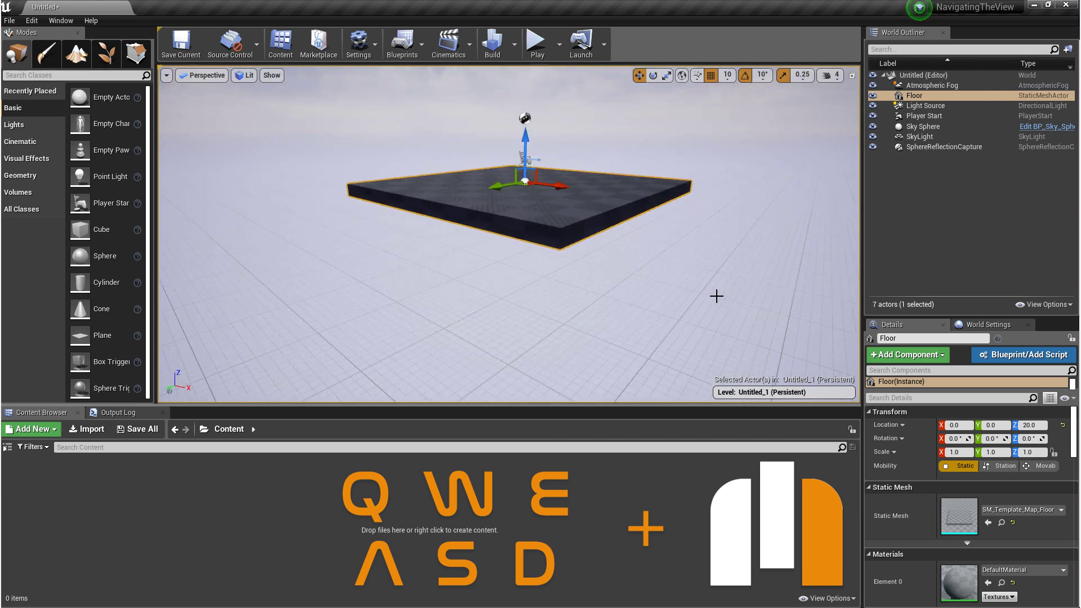
{"action": "key", "text": "e"}
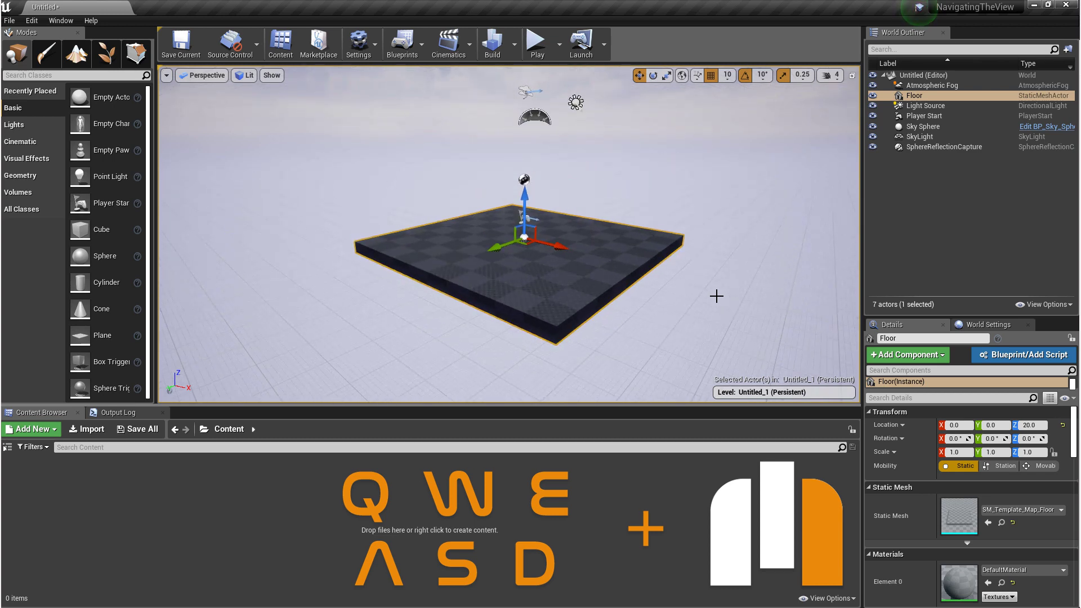
- Fly around the floor while turning the camera until one of its long edges runs nearly straight across the view
{"action": "key", "text": "w"}
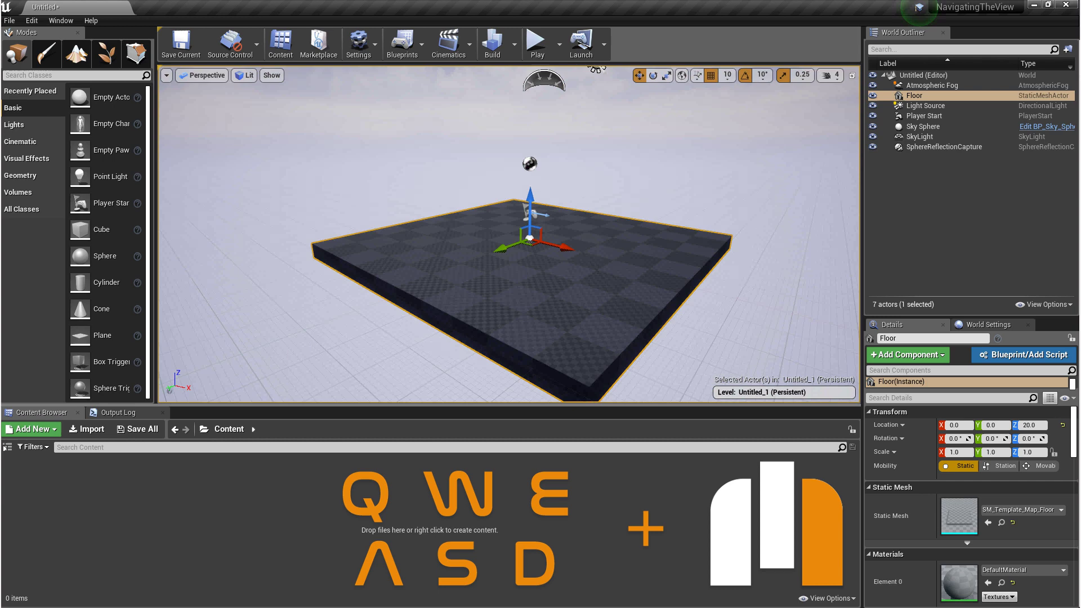
{"action": "key", "text": "s"}
{"action": "key", "text": "w"}
{"action": "right_click_drag", "start_coordinate": [509, 233], "coordinate": [510, 191]}
{"action": "key", "text": "d"}
{"action": "key", "text": "s"}
{"action": "key", "text": "w"}
{"action": "key", "text": "a"}
{"action": "key", "text": "w"}
{"action": "key", "text": "s"}
{"action": "key", "text": "d"}
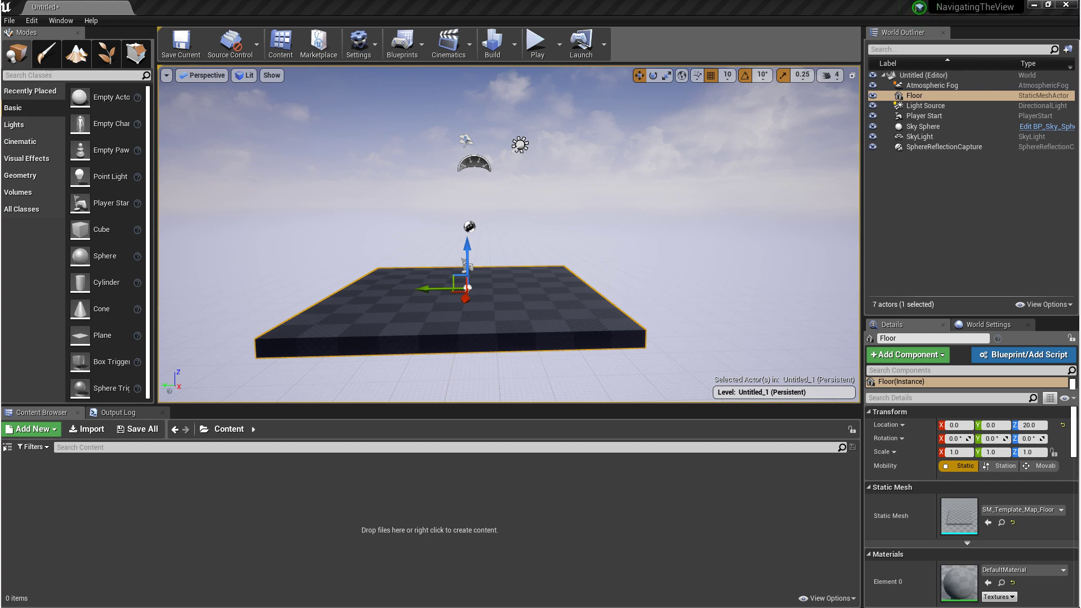
- Examine the Viewport Navigation bindings in the keyboard shortcuts of the Editor Preferences
{"action": "left_click", "coordinate": [38, 25]}
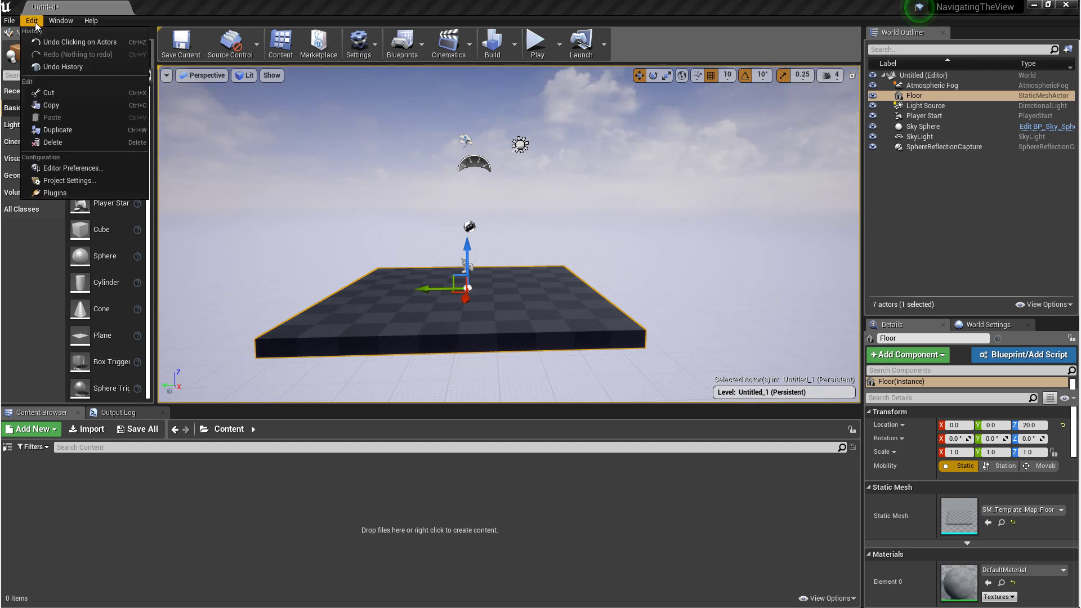
{"action": "left_click", "coordinate": [73, 168]}
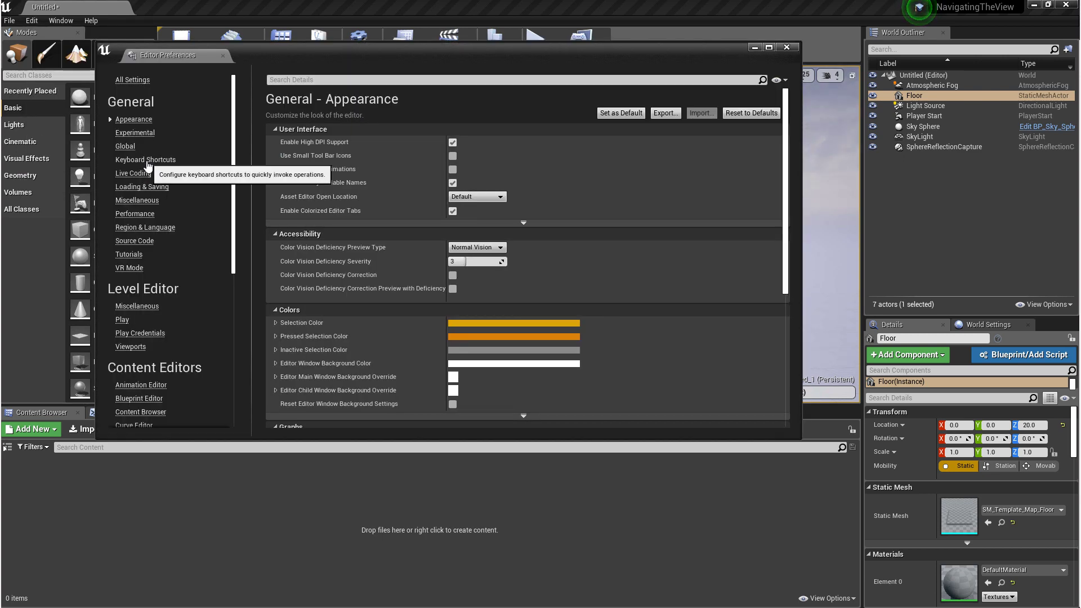
{"action": "left_click", "coordinate": [146, 161]}
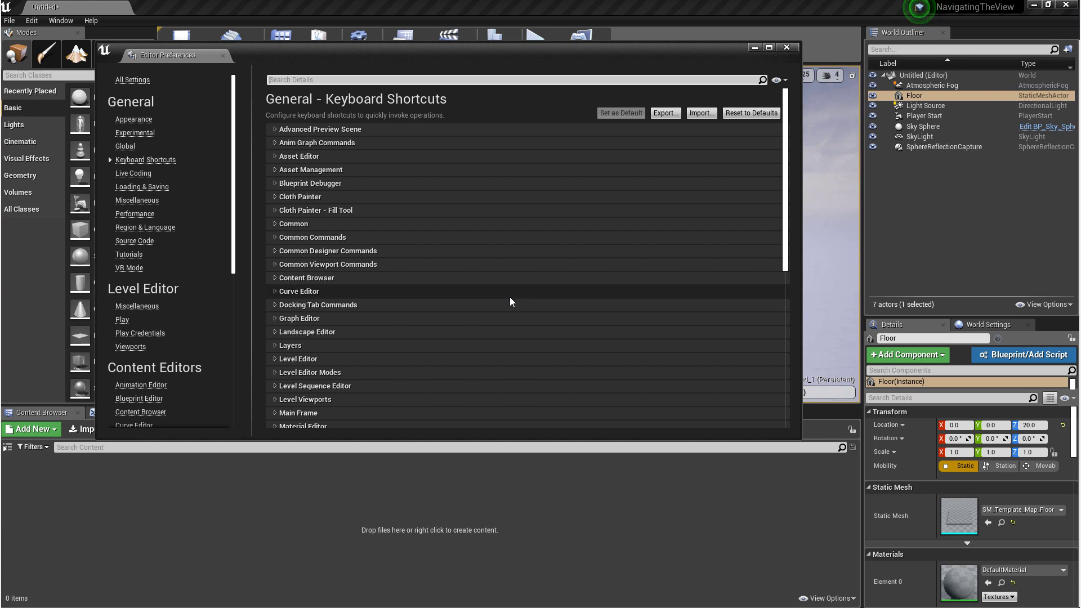
{"action": "scroll", "coordinate": [510, 298], "scroll_direction": "down", "scroll_amount": 4}
{"action": "scroll", "coordinate": [510, 301], "scroll_direction": "down", "scroll_amount": 5}
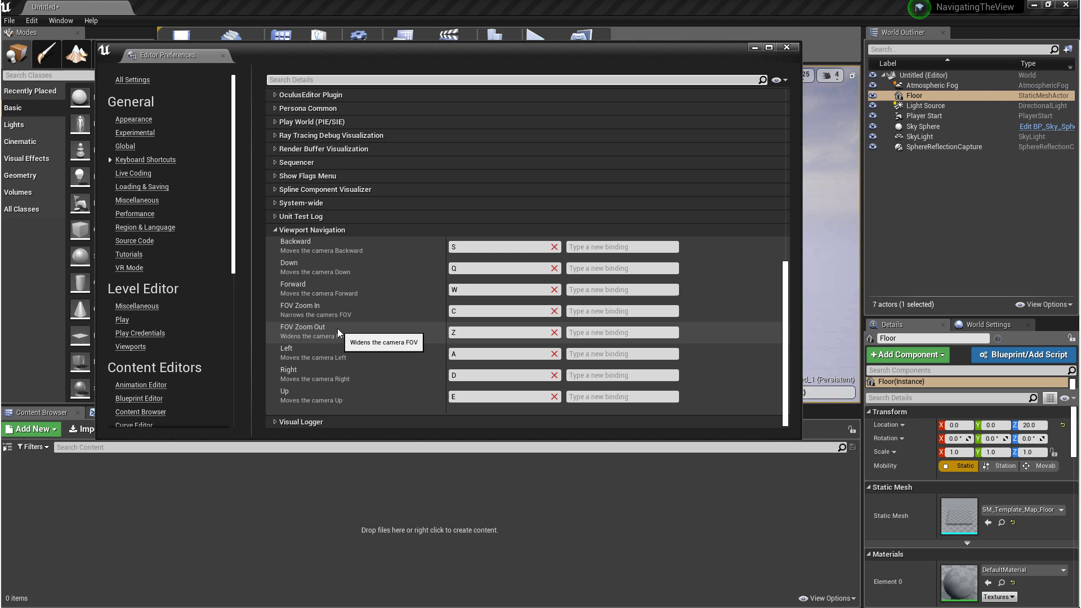
- Review the Level Editor viewport control settings, and close the Editor Preferences
{"action": "left_click", "coordinate": [131, 346]}
{"action": "scroll", "coordinate": [374, 254], "scroll_direction": "up", "scroll_amount": 3}
{"action": "scroll", "coordinate": [373, 255], "scroll_direction": "up", "scroll_amount": 5}
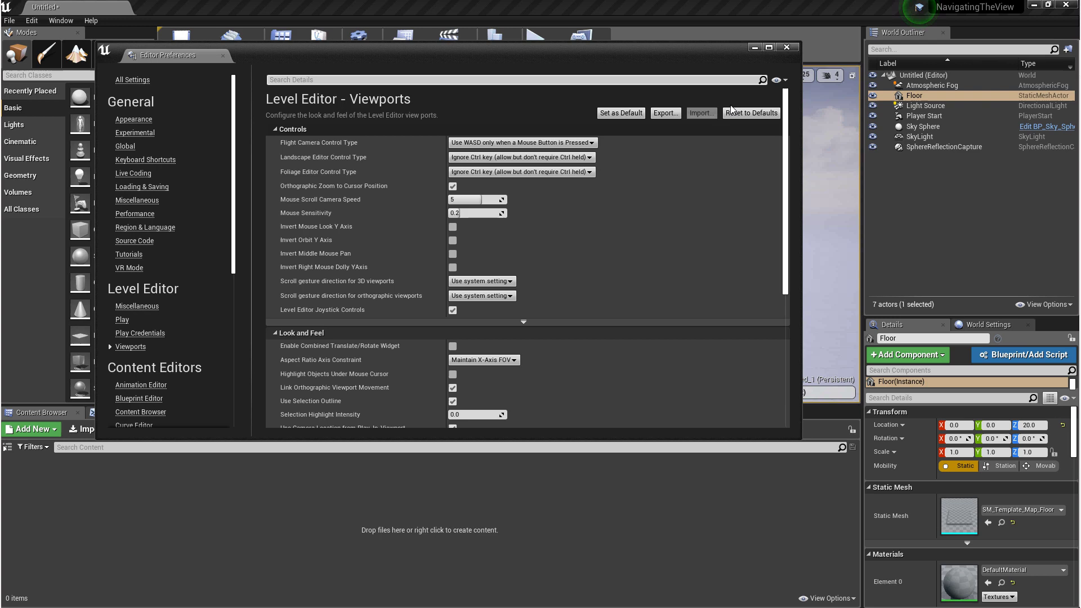
{"action": "left_click", "coordinate": [787, 48]}
- Select the sky sphere, and check the viewport's camera speed and camera speed scalar settings
{"action": "left_click", "coordinate": [668, 293]}
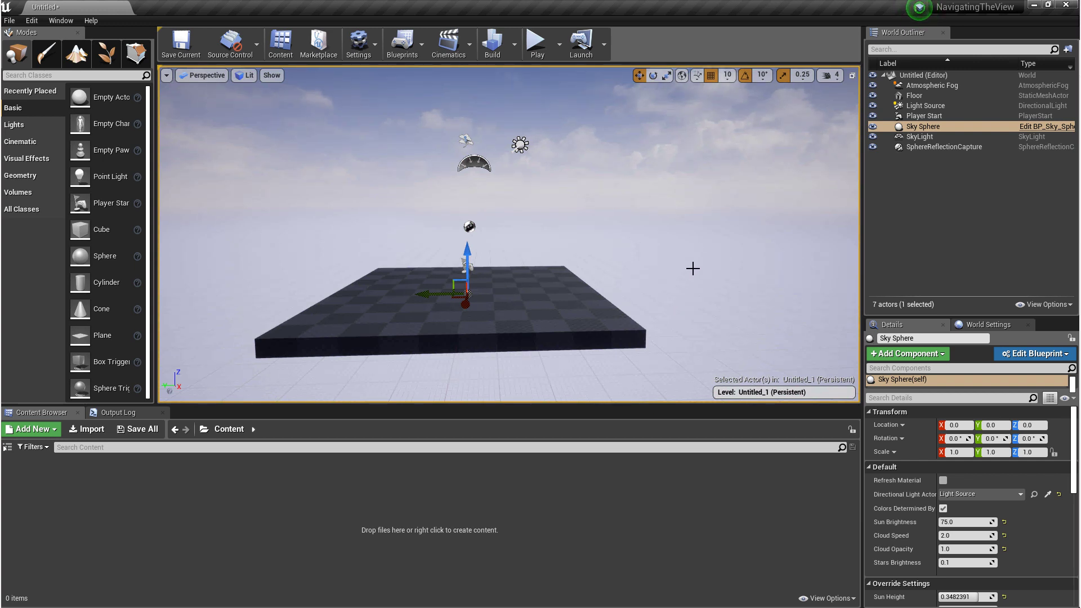
{"action": "left_click", "coordinate": [830, 77]}
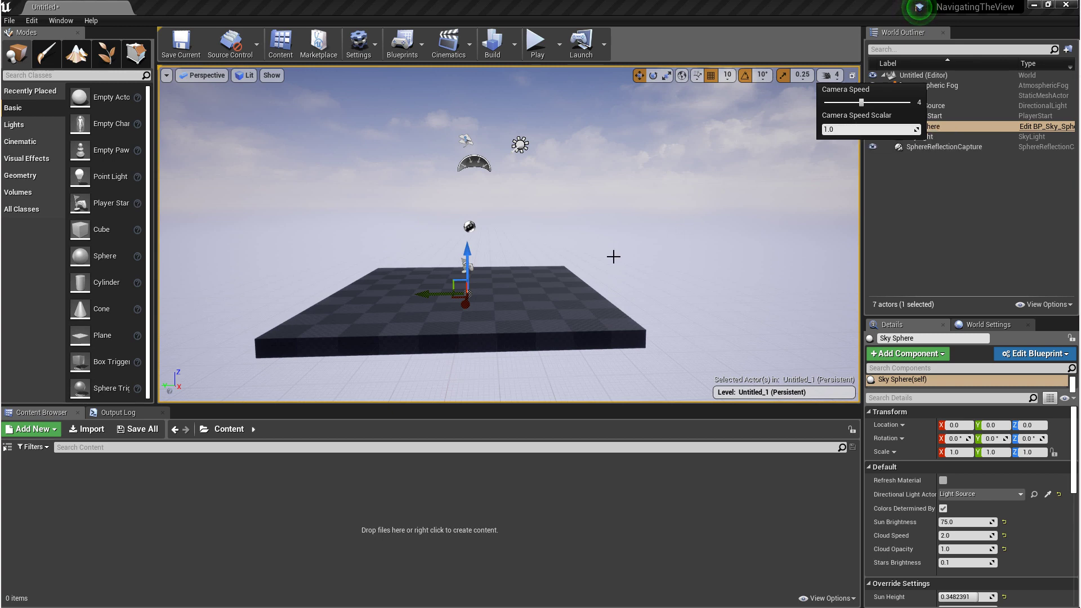
{"action": "left_click", "coordinate": [654, 248]}
{"action": "right_click_drag", "start_coordinate": [653, 248], "coordinate": [653, 247]}
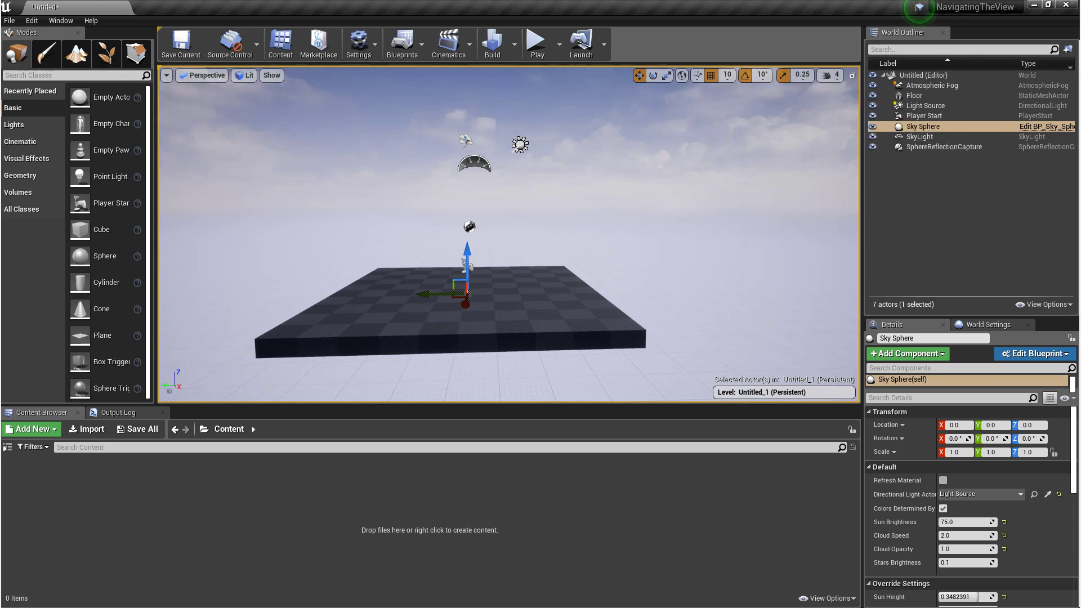